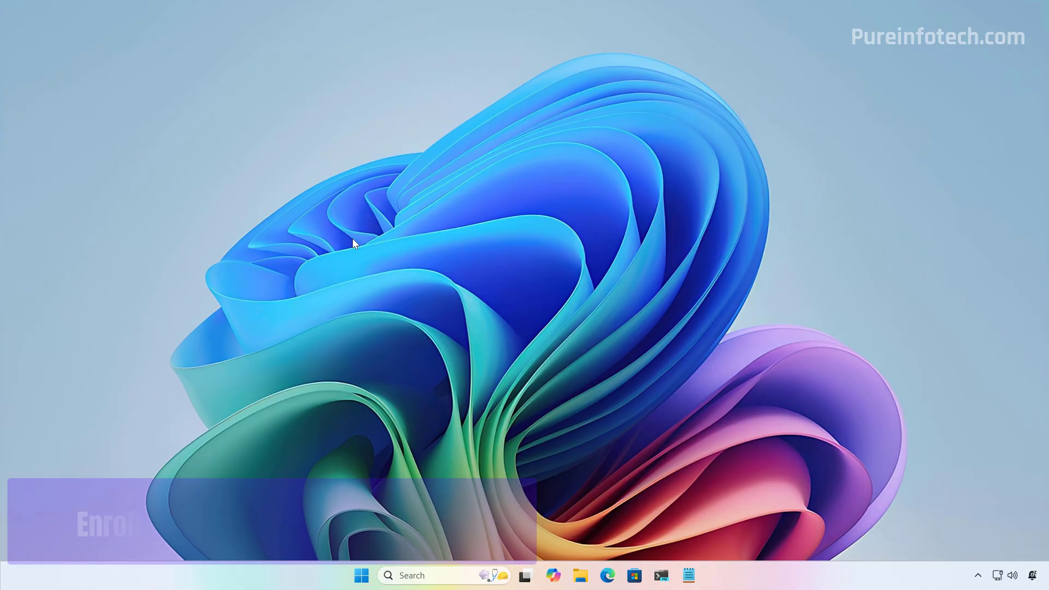
# Step: Launch Settings from Start search and go to the Windows Update page
pyautogui.press('super')
pyautogui.write('se')
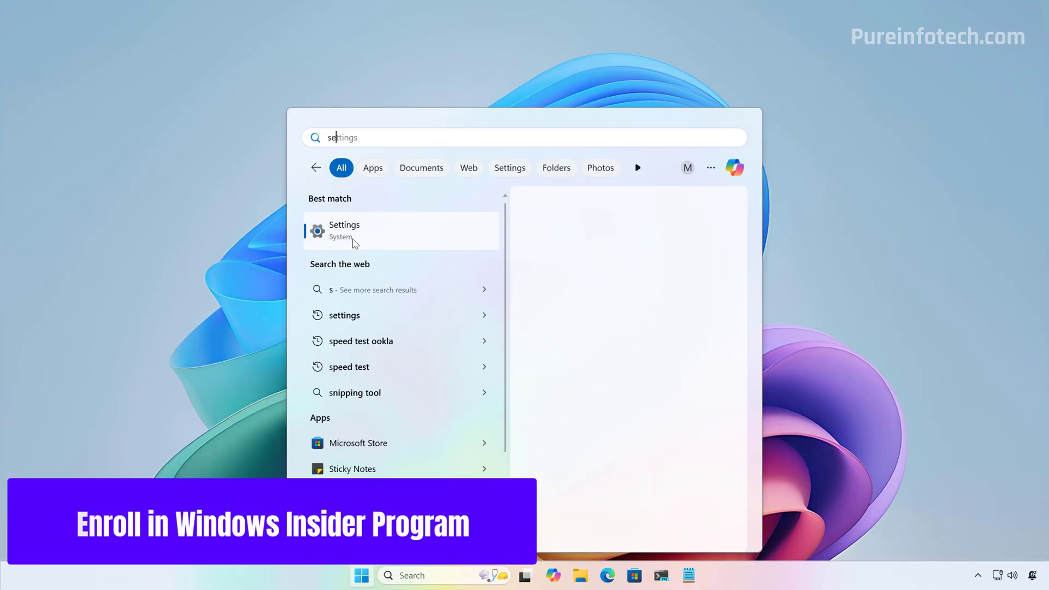
pyautogui.write('ttings')
pyautogui.click(353, 243)
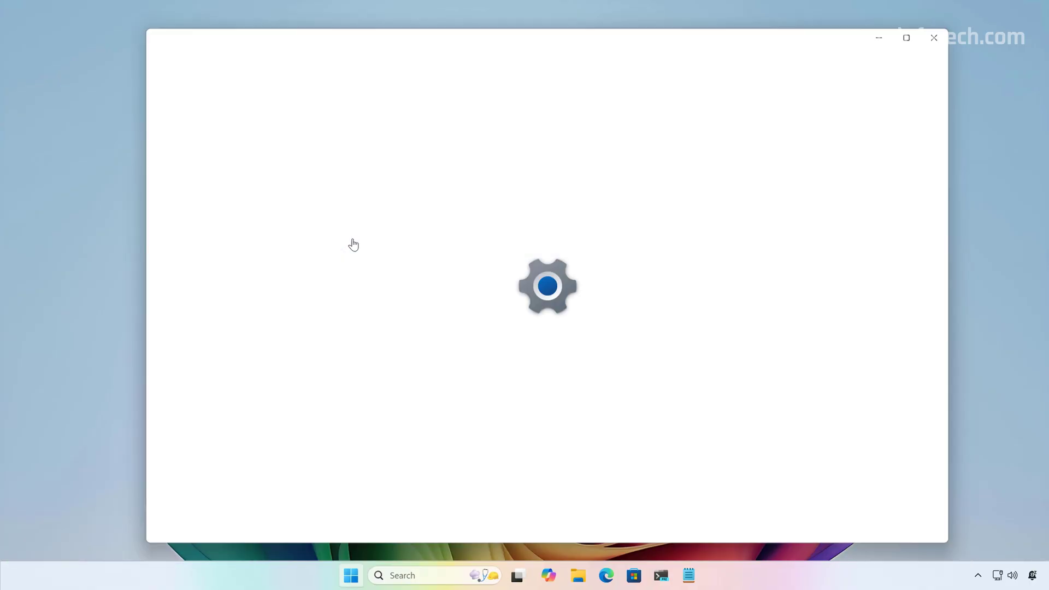
pyautogui.click(220, 397)
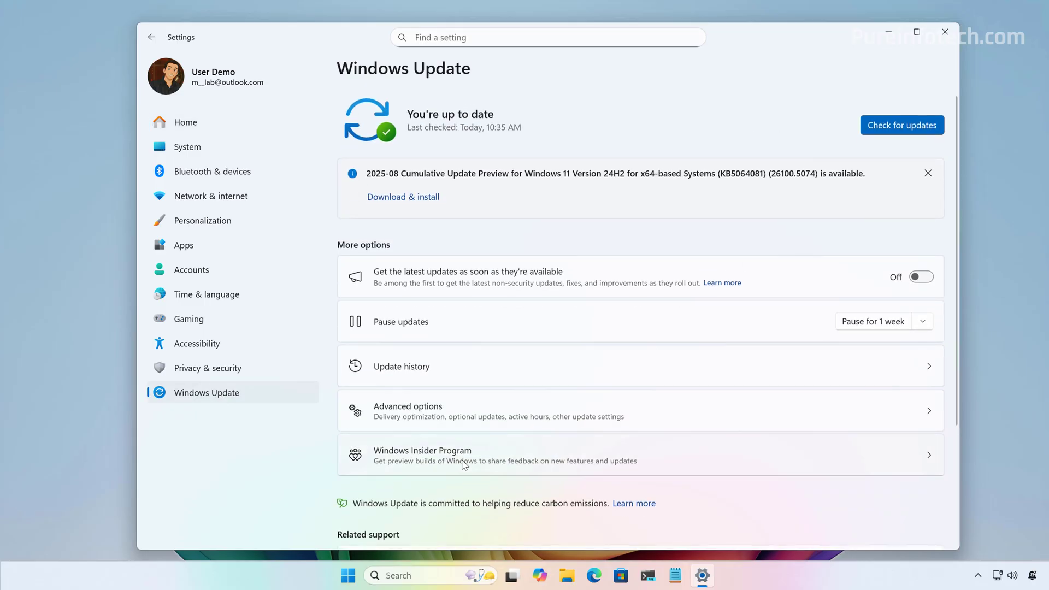
# Step: Start joining the Windows Insider Program and link the Microsoft account for sign-in
pyautogui.click(464, 459)
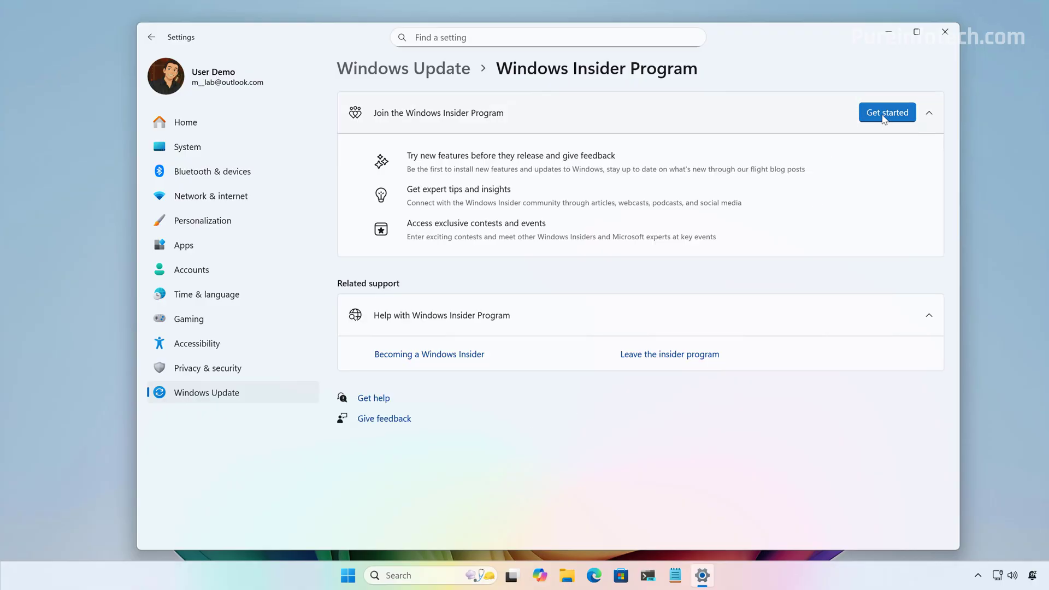
pyautogui.click(884, 116)
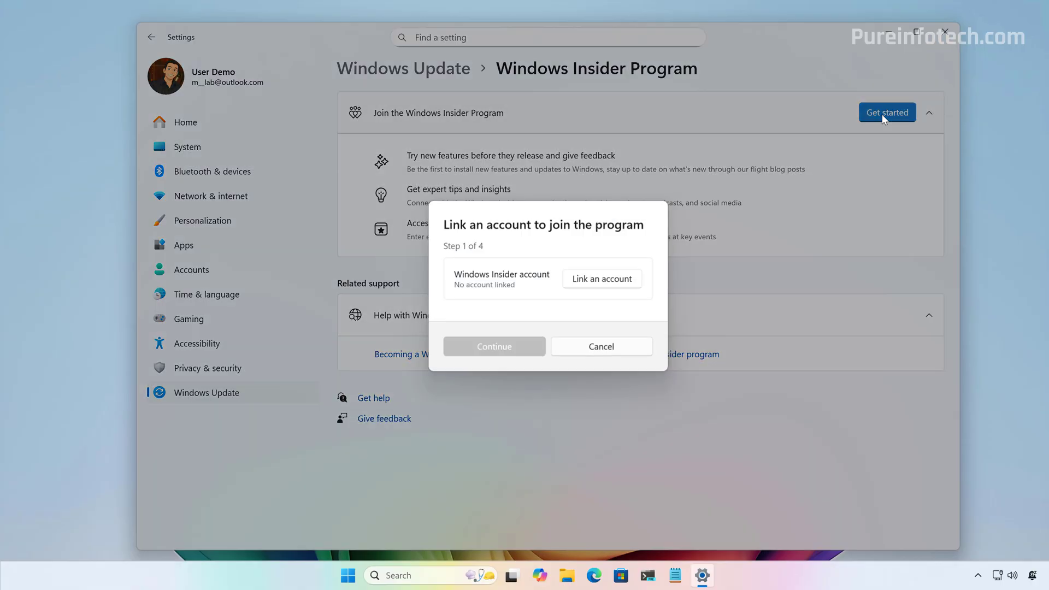
pyautogui.click(602, 280)
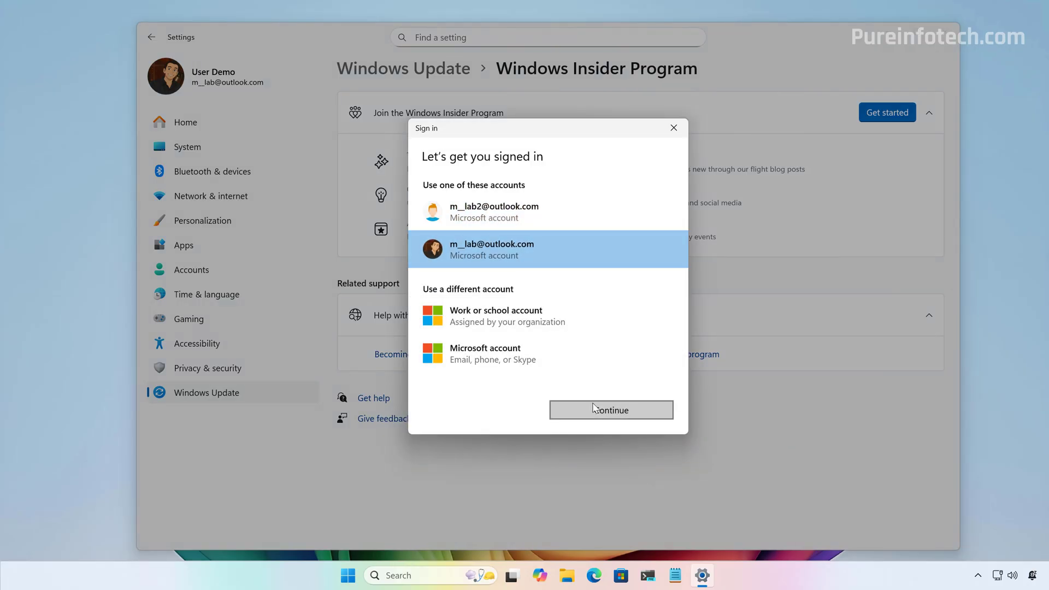
pyautogui.click(595, 410)
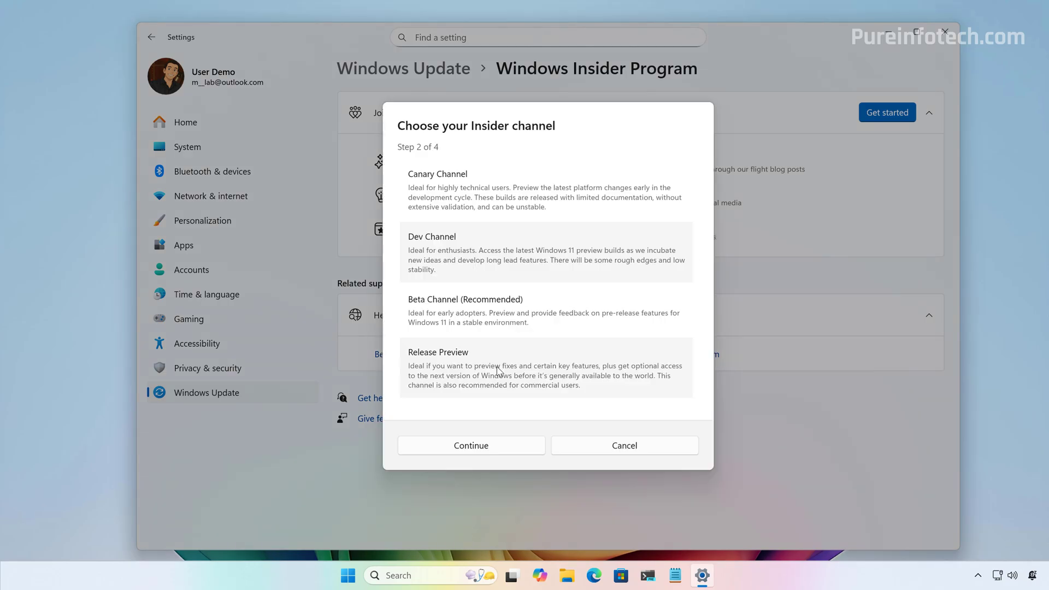
# Step: Choose the Release Preview channel, accept the agreements, and restart to finish enrolling
pyautogui.click(498, 370)
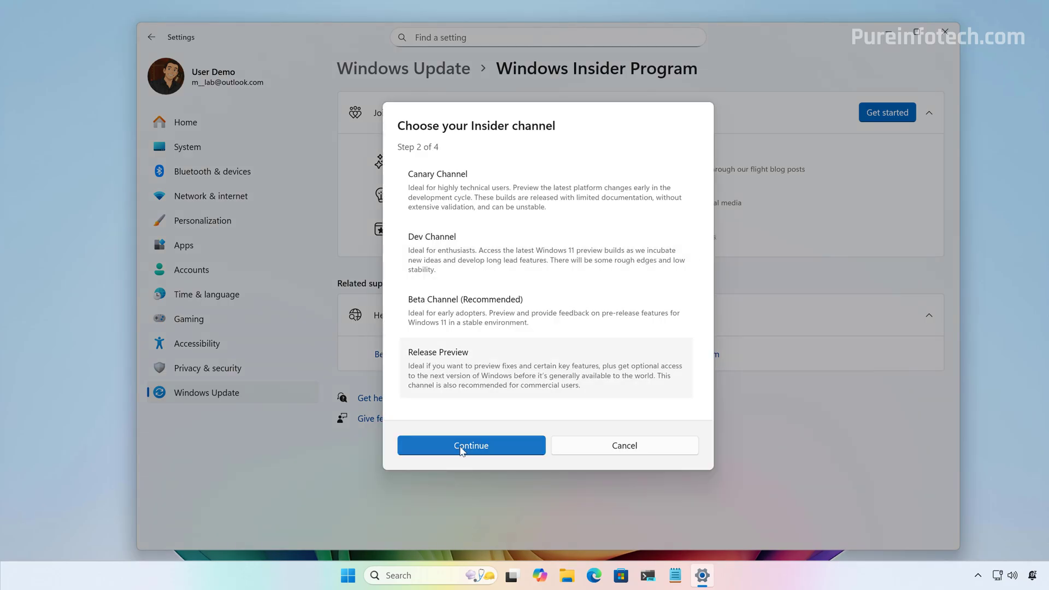
pyautogui.click(461, 446)
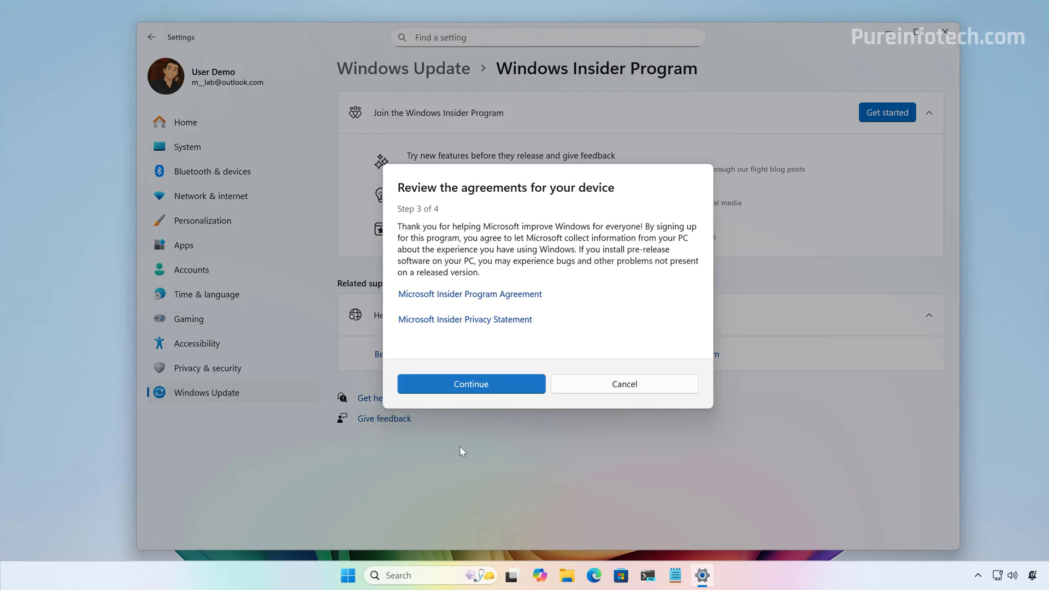
pyautogui.click(484, 389)
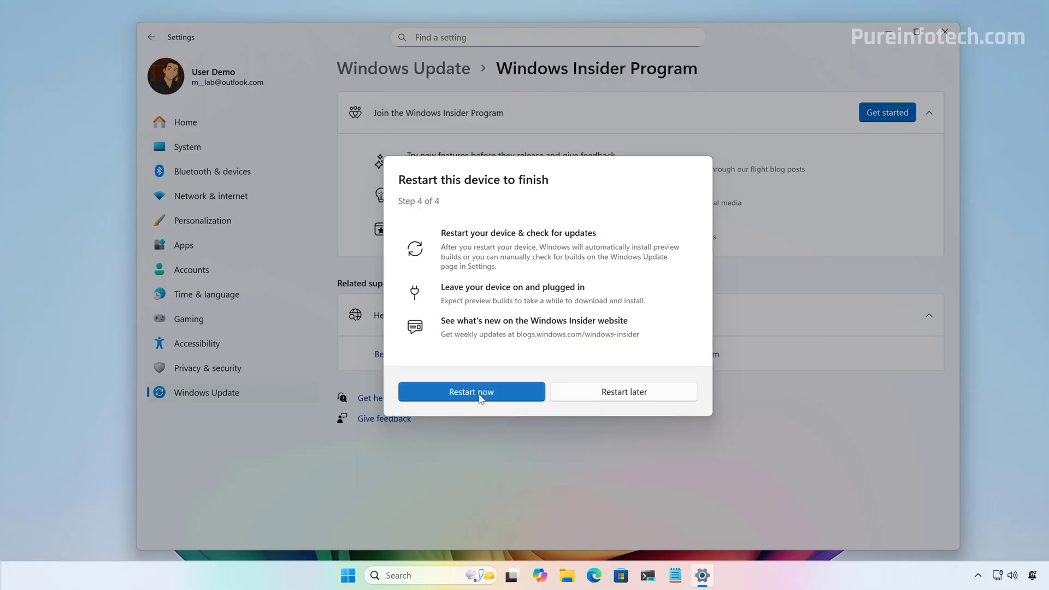
pyautogui.click(480, 392)
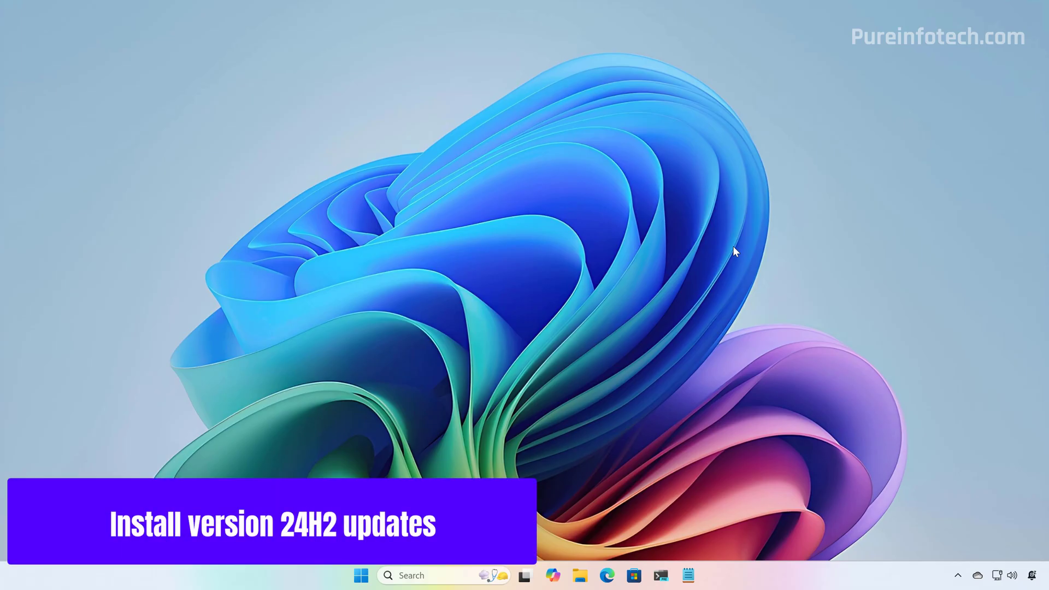
# Step: Reopen Windows Update and switch on 'Get the latest updates as soon as they're available'
pyautogui.press('super')
pyautogui.write('setting')
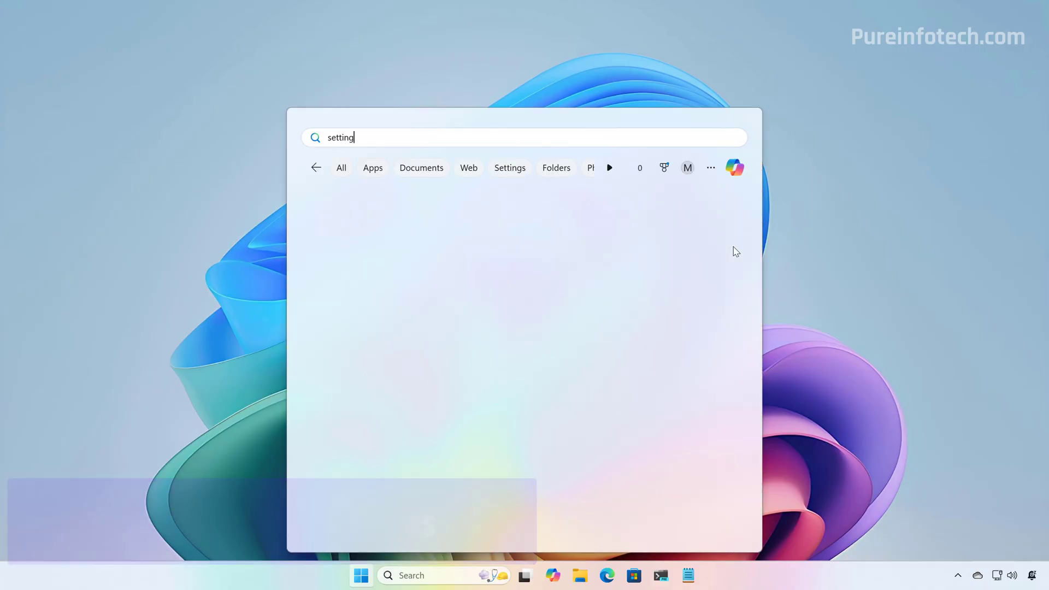
pyautogui.click(395, 229)
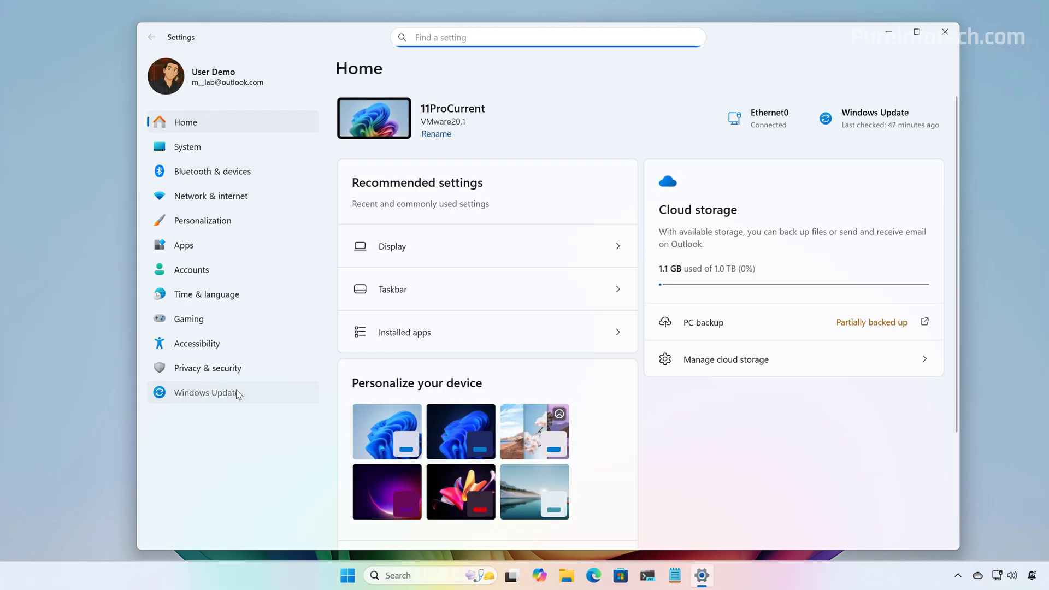
pyautogui.click(237, 394)
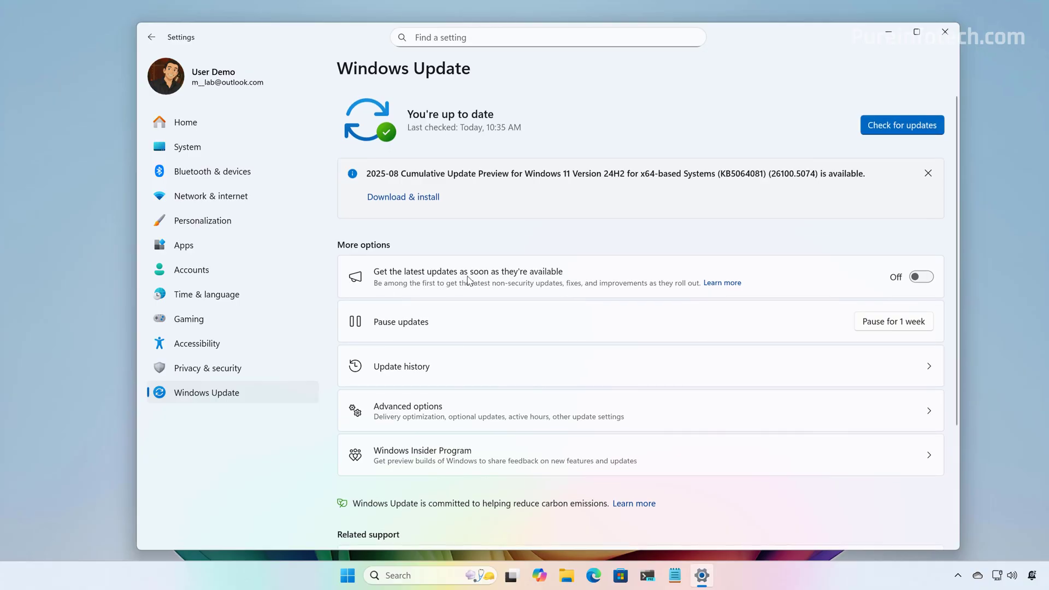
pyautogui.click(920, 277)
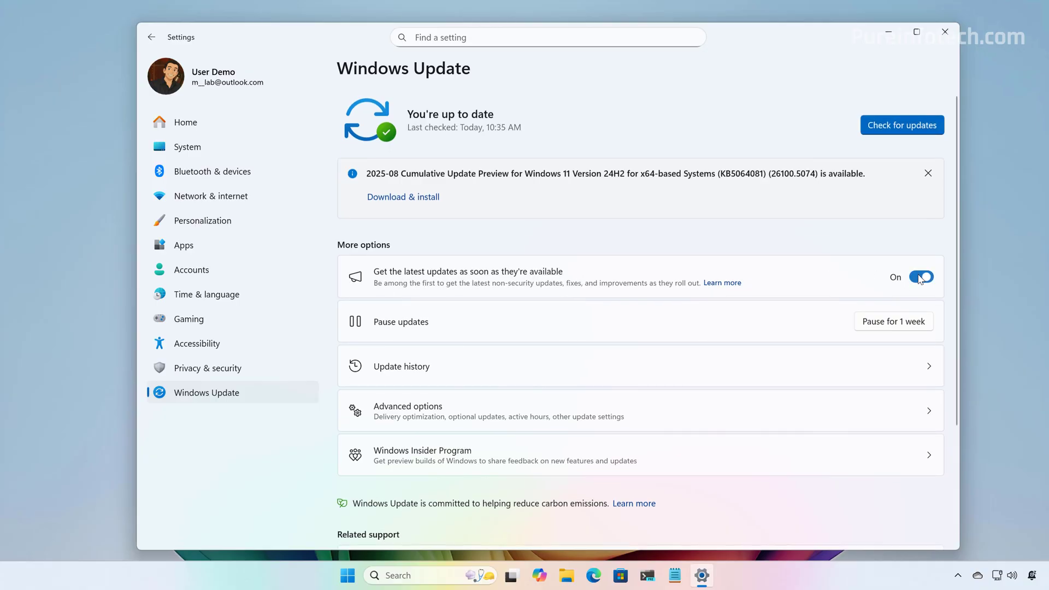
# Step: Check for updates so the KB5064081 cumulative update preview downloads and installs
pyautogui.click(898, 128)
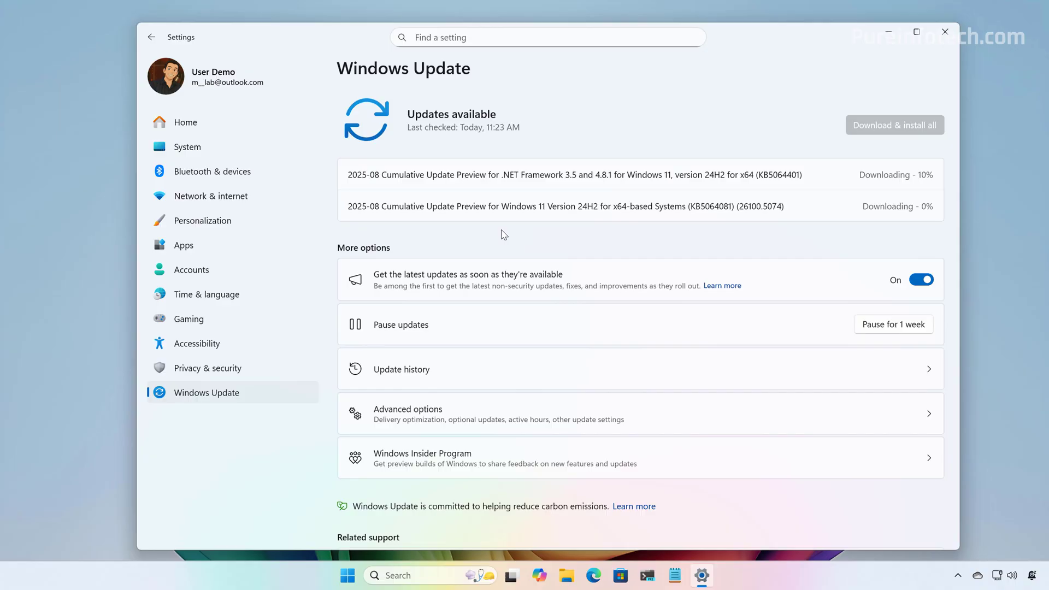
pyautogui.moveTo(639, 190)
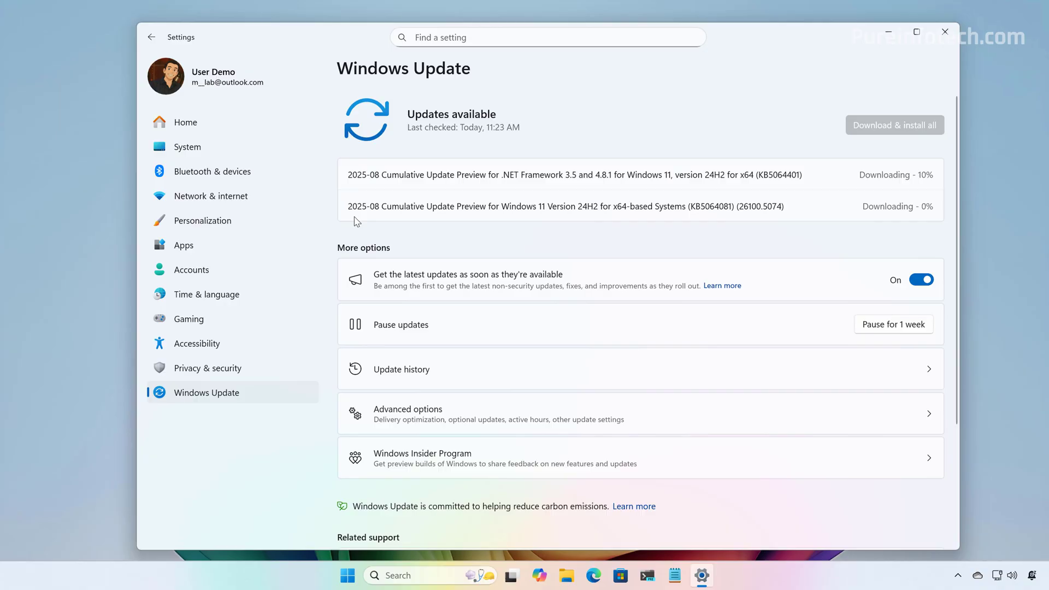
pyautogui.moveTo(715, 206); pyautogui.dragTo(735, 207)
pyautogui.click(731, 206)
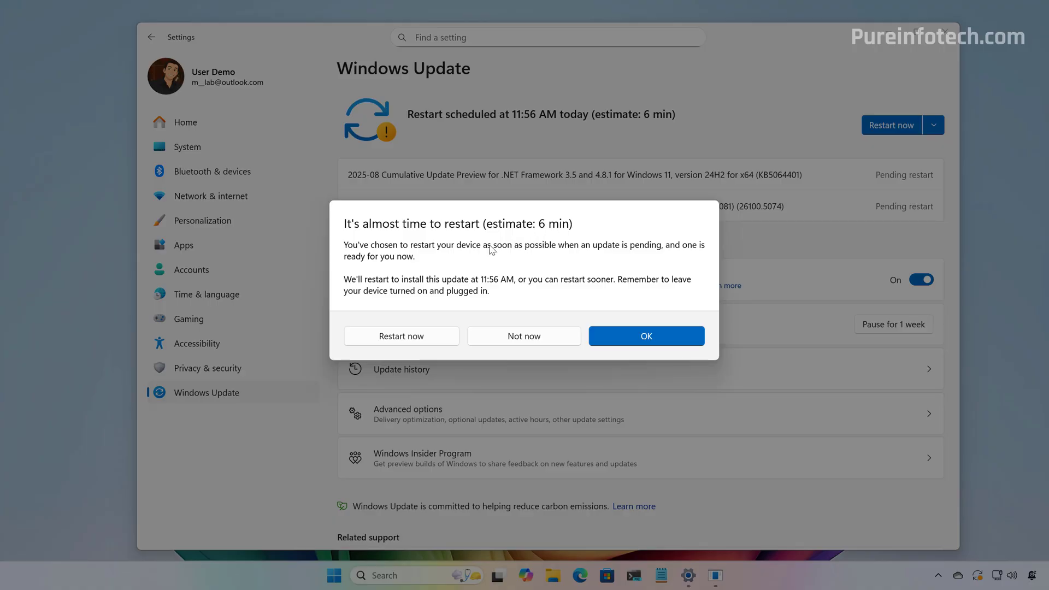
# Step: Restart the PC now to install the pending August 2025 update previews
pyautogui.click(401, 336)
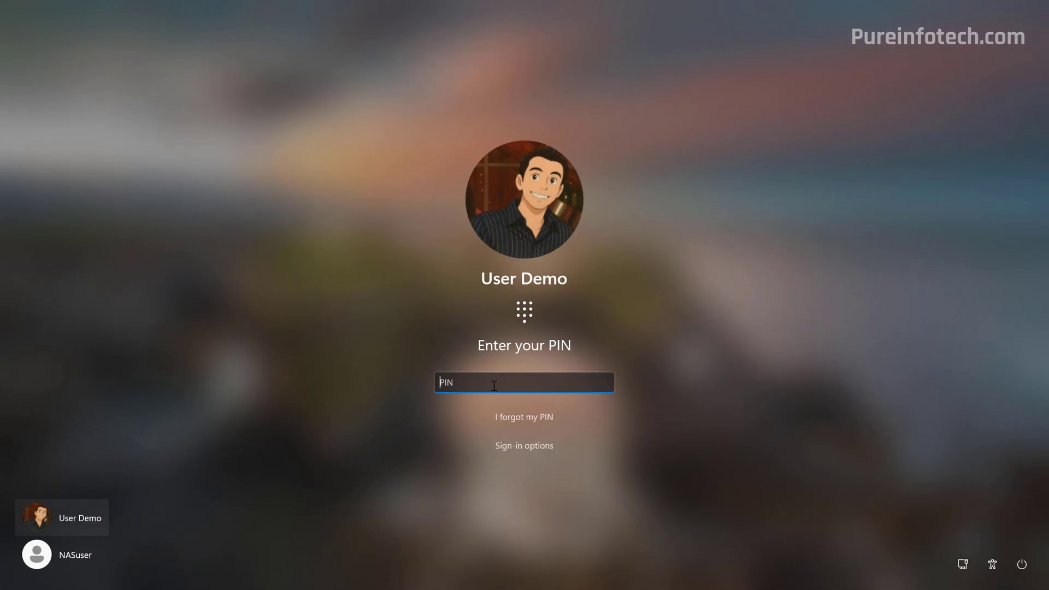
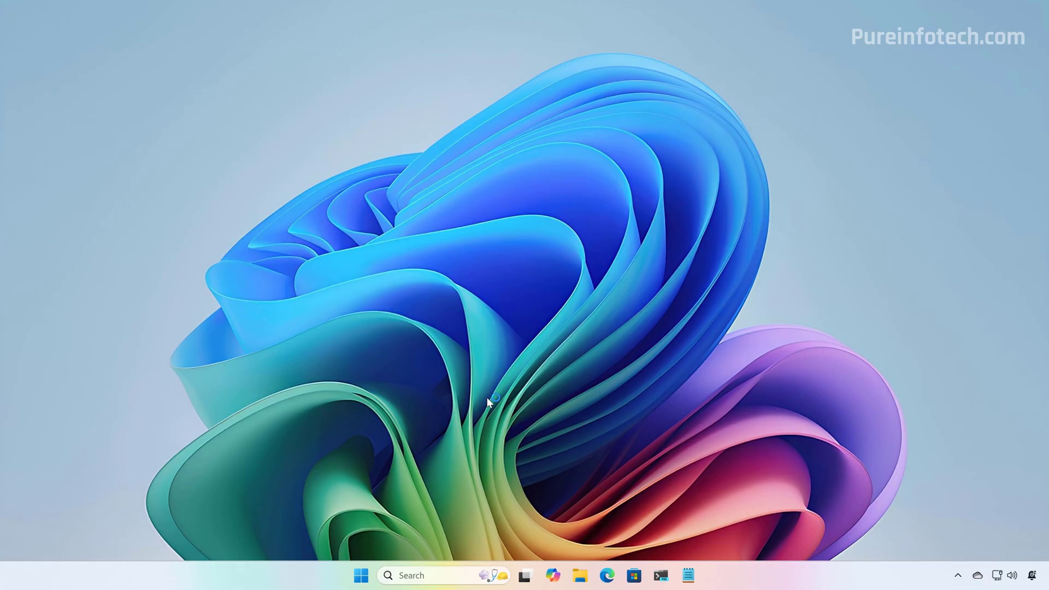
# Step: Reopen Settings on Windows Update, where version 25H2 is offered as available
pyautogui.press('super')
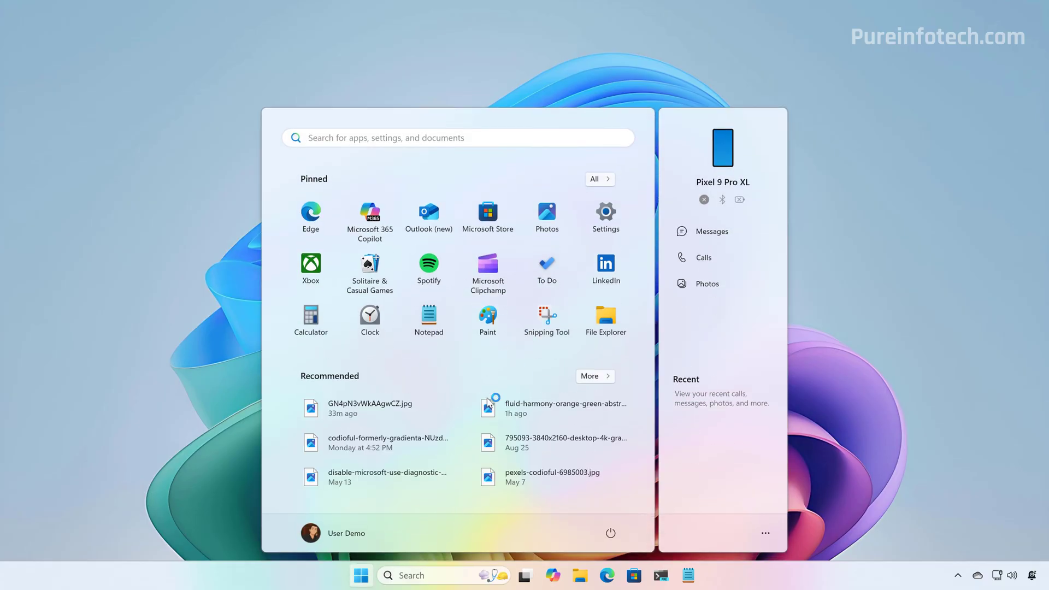
pyautogui.write('settings')
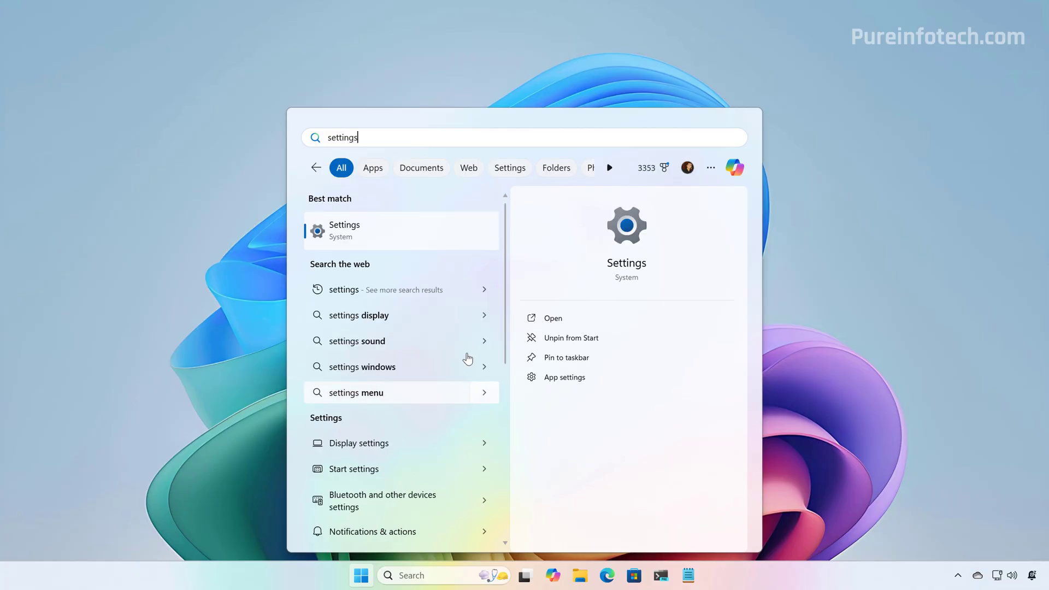
pyautogui.click(403, 230)
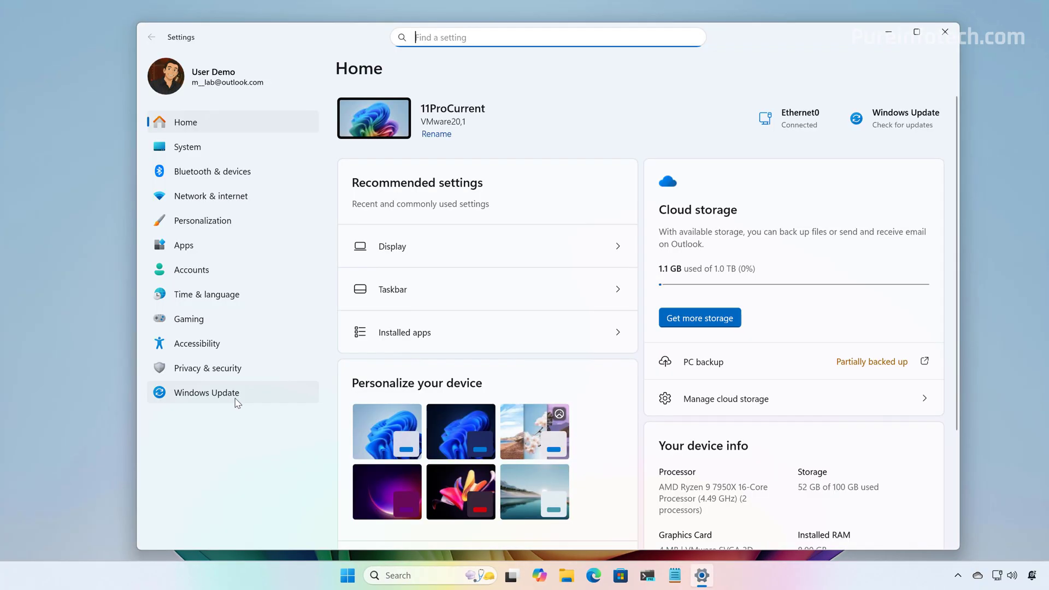
pyautogui.click(209, 393)
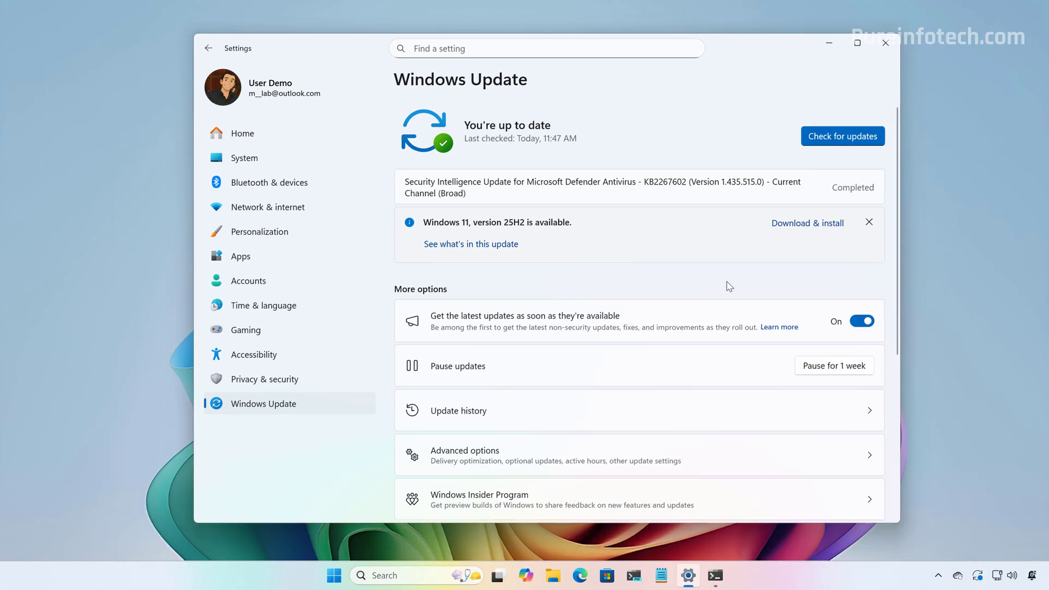
# Step: Download and install Windows 11 version 25H2, then restart now to apply it
pyautogui.click(795, 225)
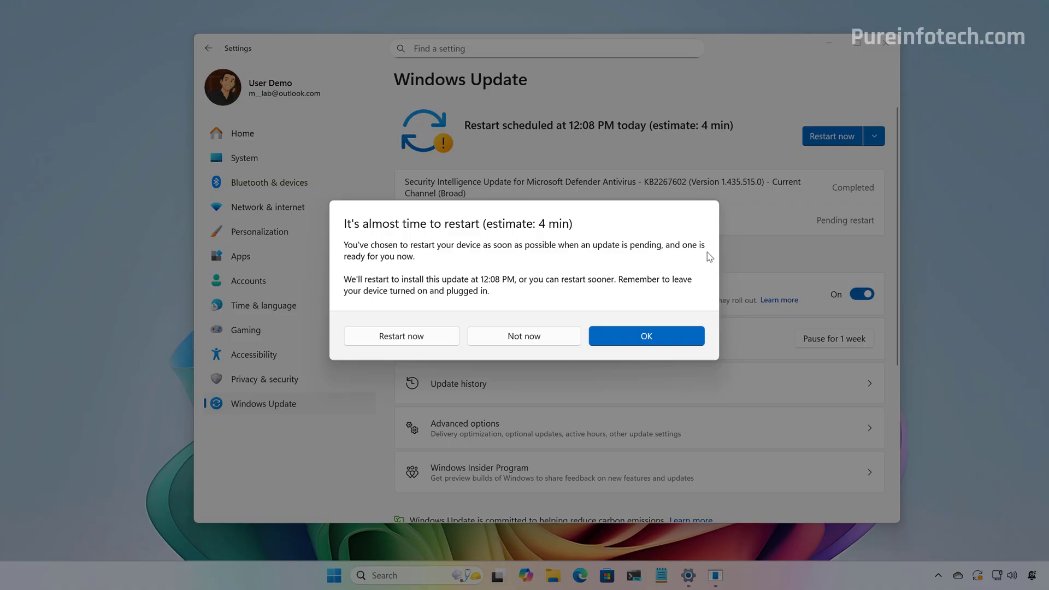
pyautogui.click(435, 344)
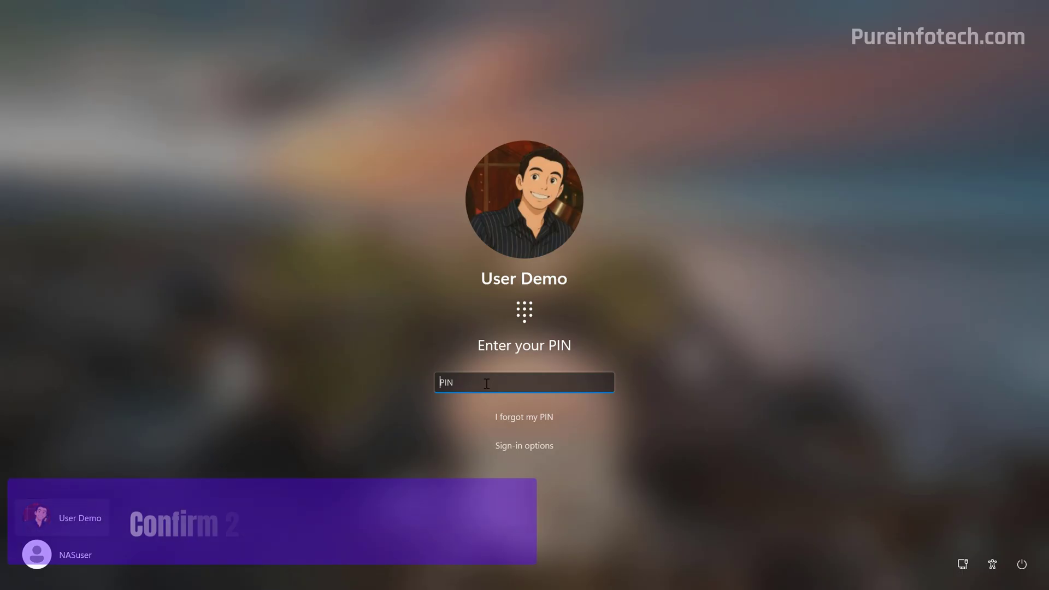
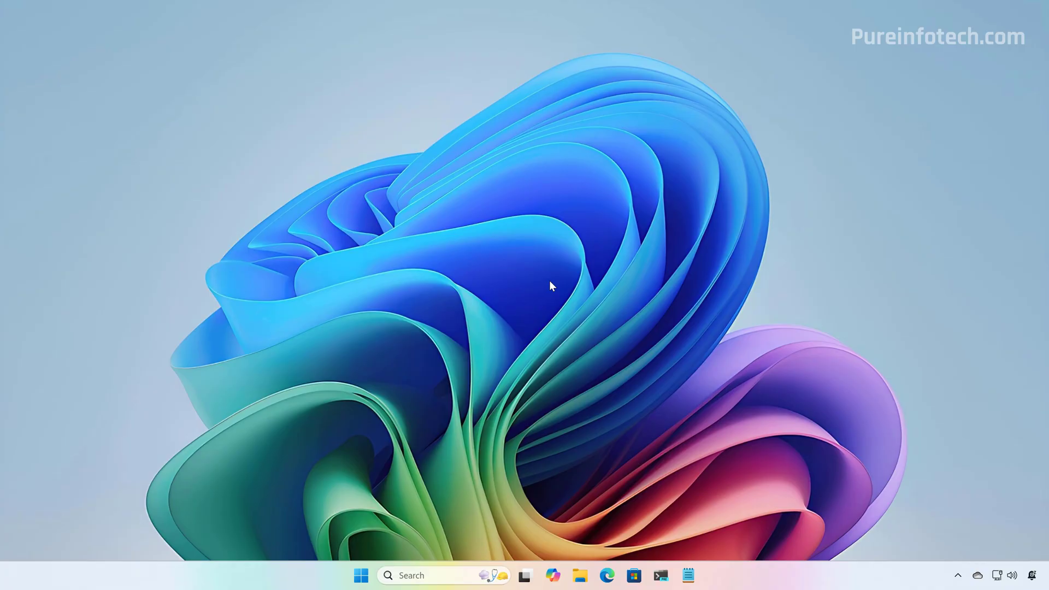
# Step: Go to System > About and confirm Windows specifications report version 25H2
pyautogui.press('super')
pyautogui.write('s')
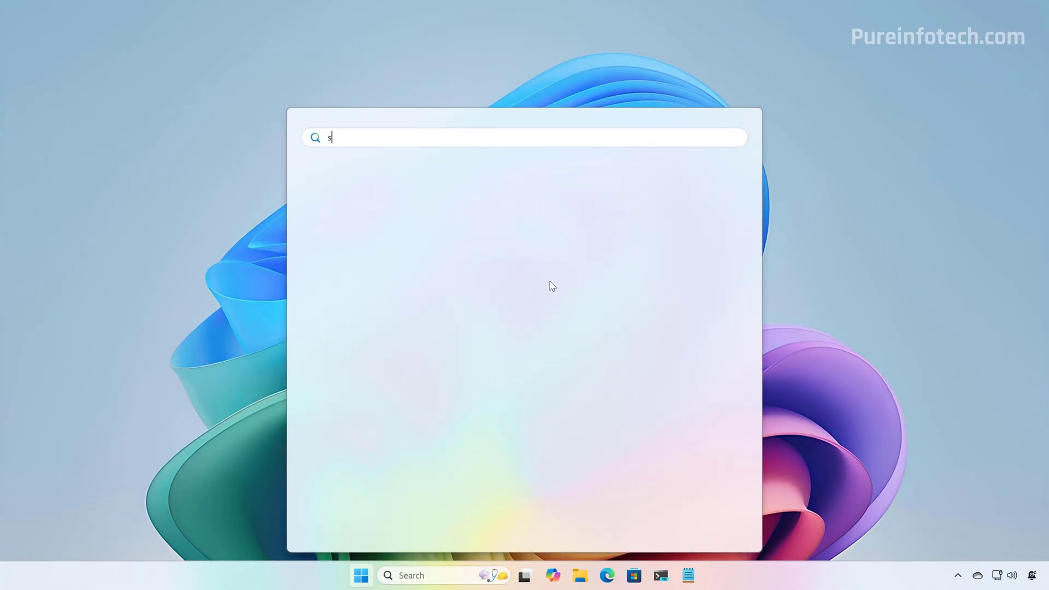
pyautogui.write('ettings')
pyautogui.click(388, 237)
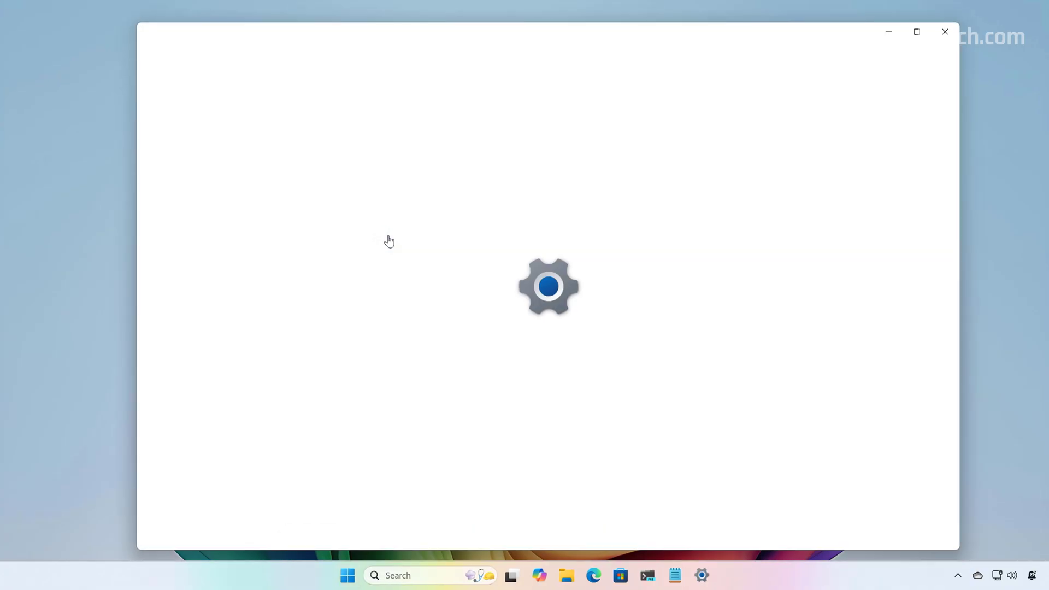
pyautogui.click(187, 146)
pyautogui.scroll(-5, 368, 328)
pyautogui.scroll(-5, 451, 410)
pyautogui.click(491, 496)
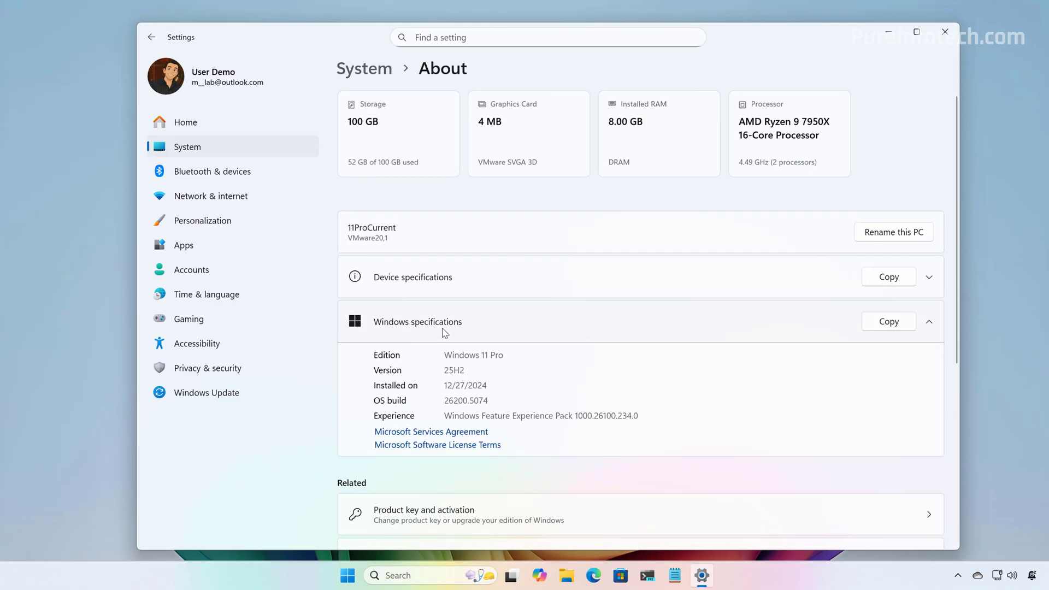
pyautogui.doubleClick(458, 371)
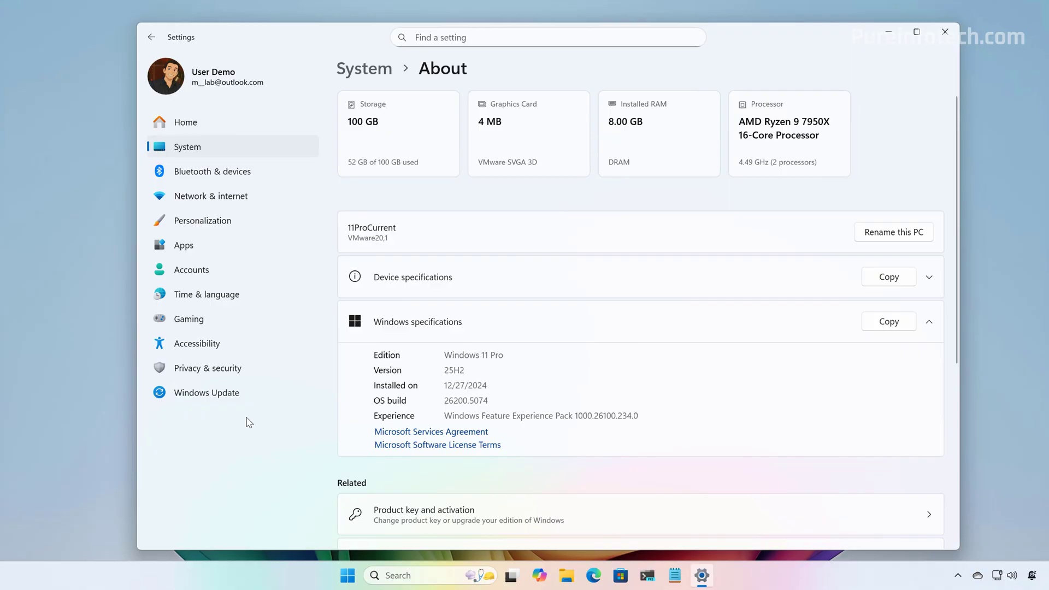
# Step: In Windows Insider Program, enable unenrolling this device when the next Windows version releases
pyautogui.click(207, 396)
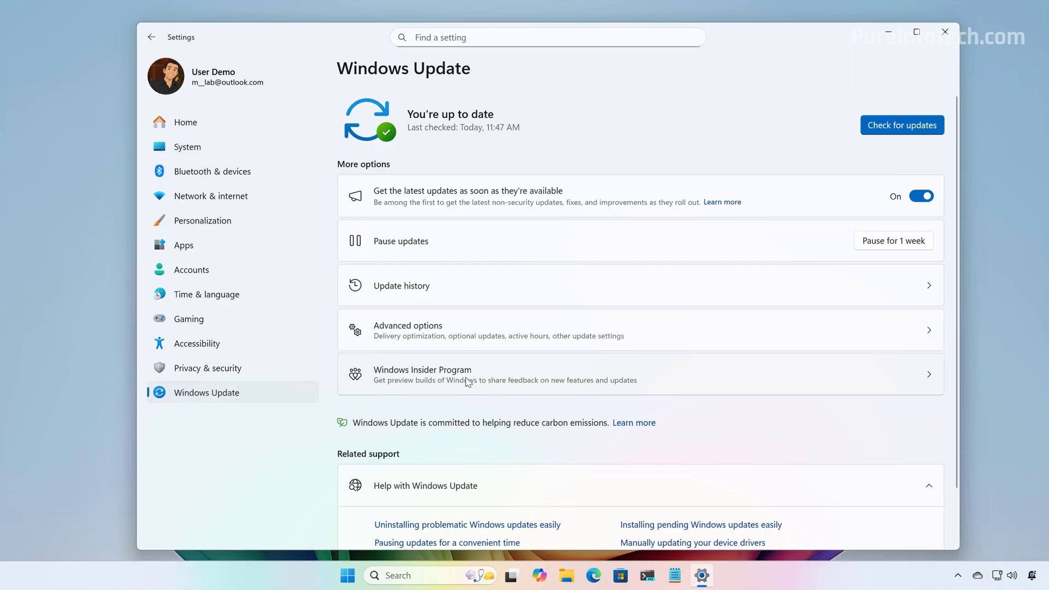
pyautogui.click(467, 384)
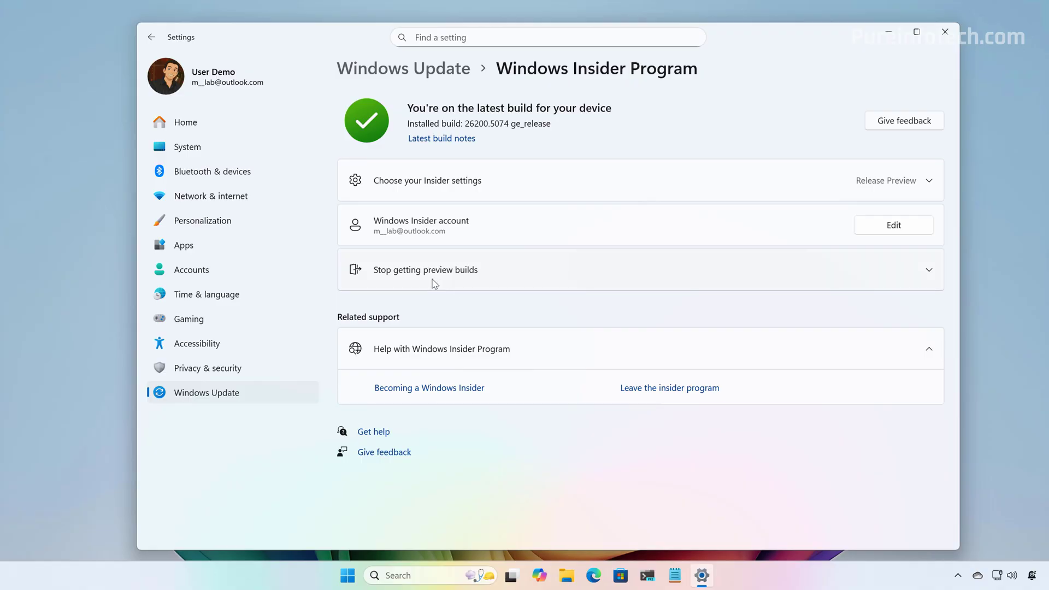
pyautogui.click(459, 270)
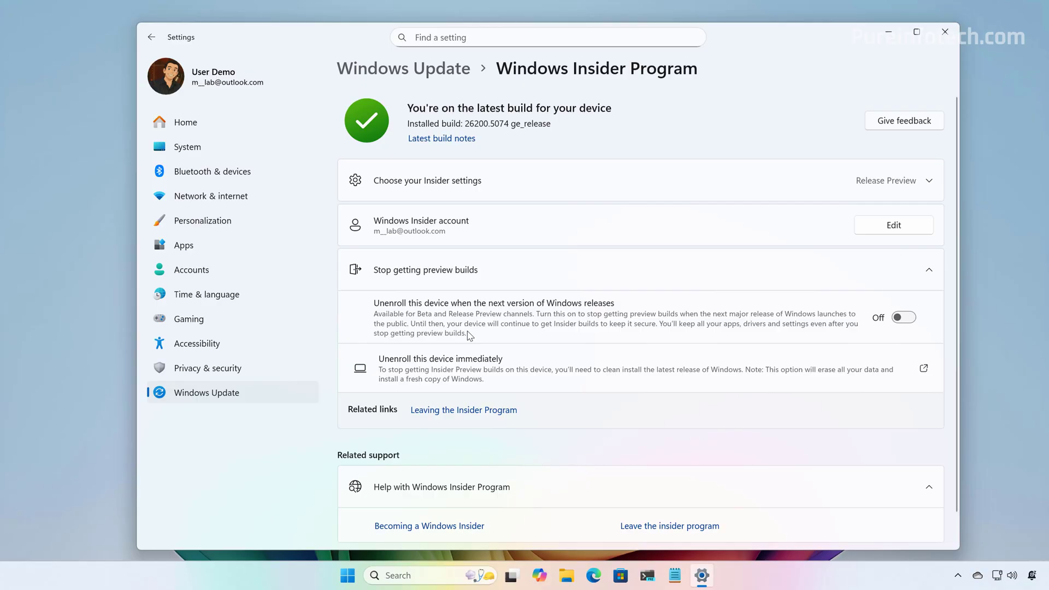
pyautogui.click(902, 318)
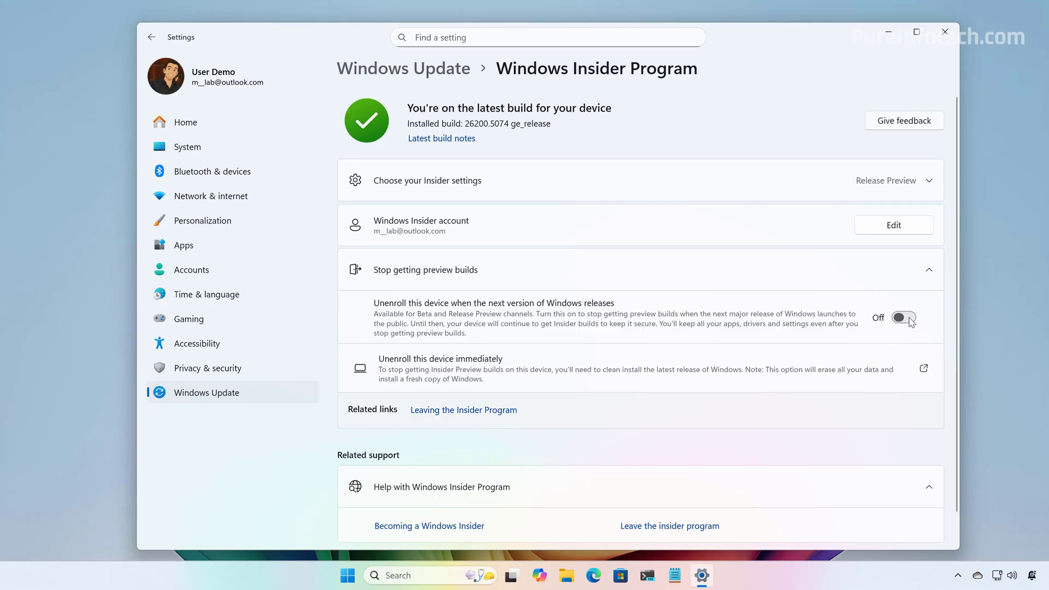